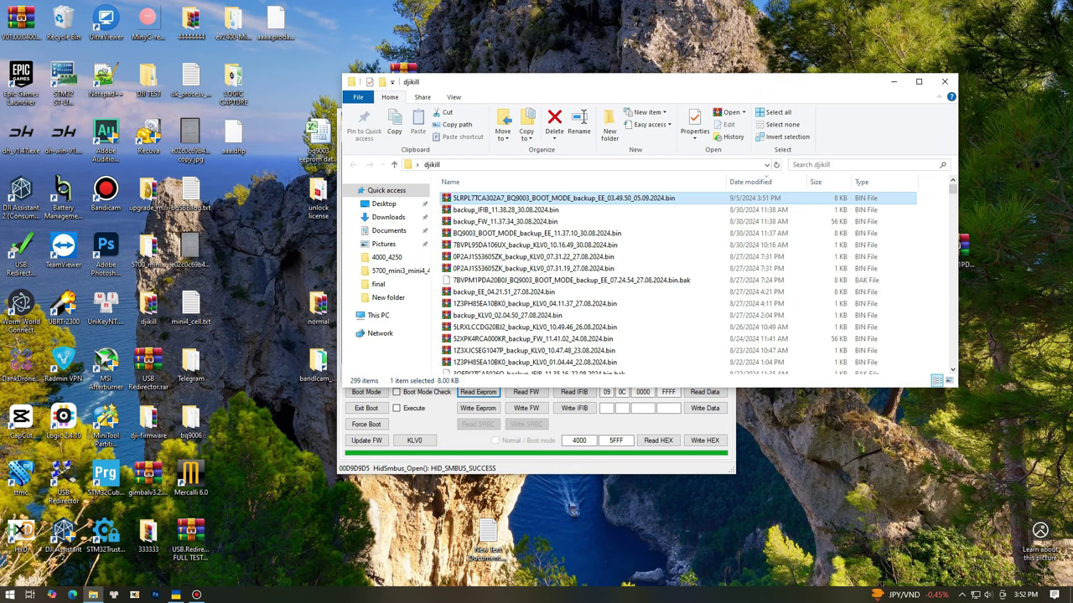
Close the backup folder window, read the battery info, and back up the chip's KLV0 data
left_click_drag(573, 77, 637, 57)
left_click(1004, 60)
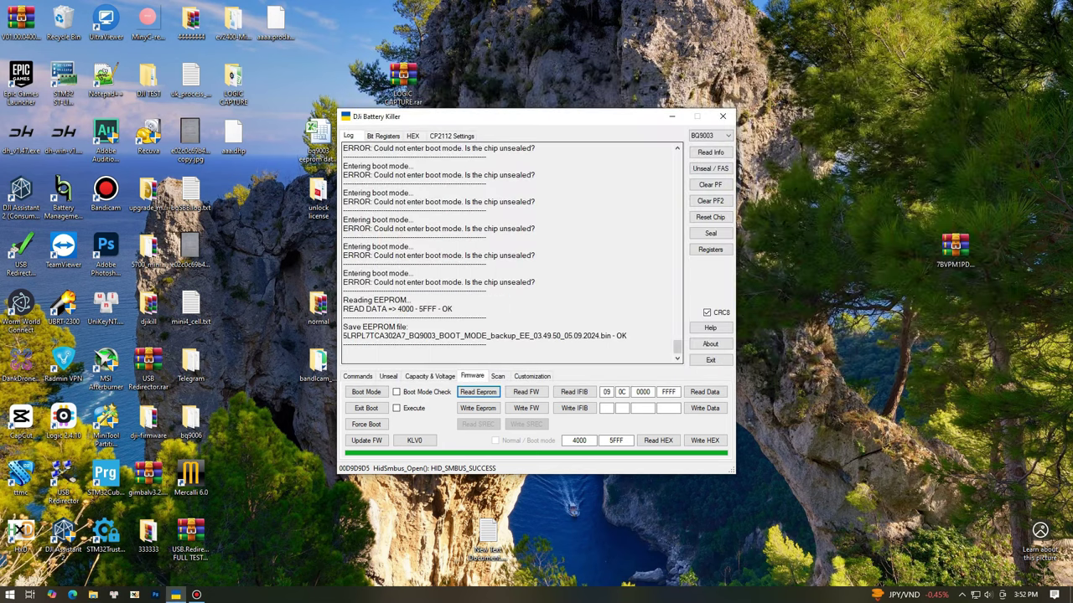
left_click(710, 152)
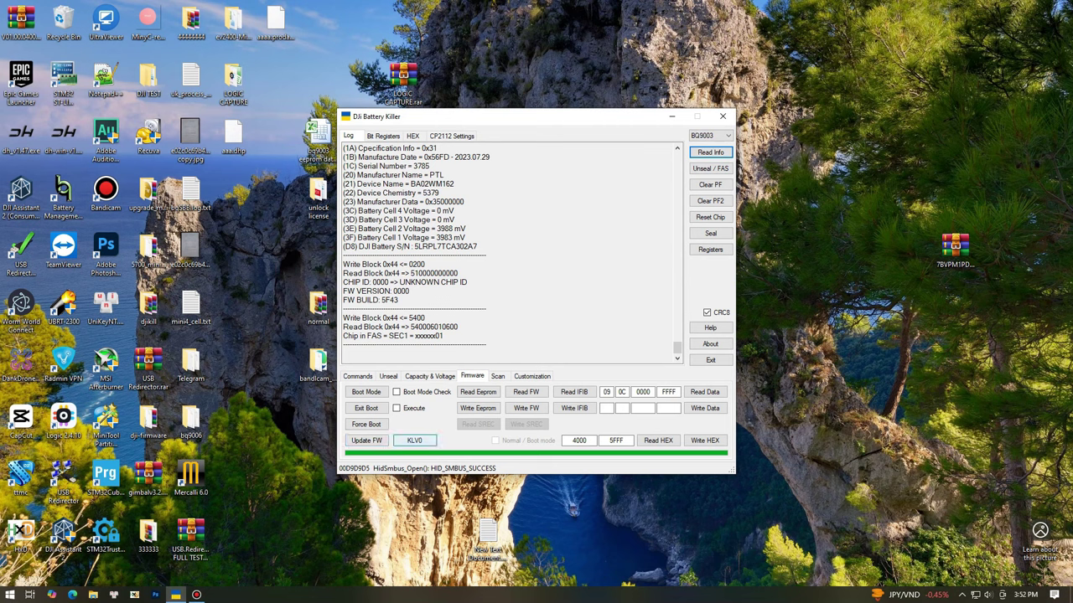
left_click(414, 440)
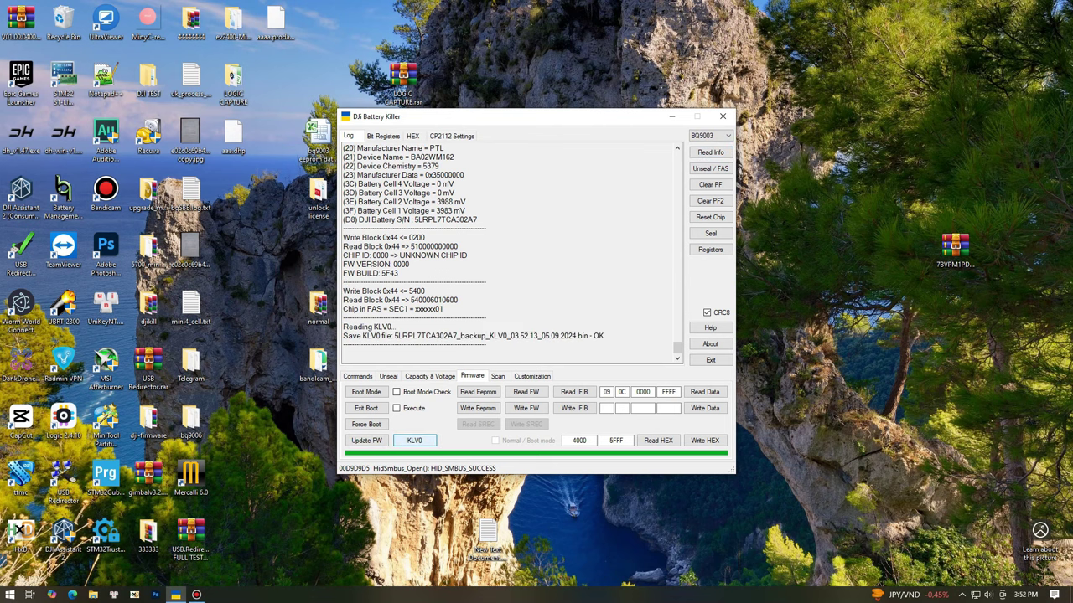
Open the djikill desktop folder and load the newest KLV0 backup file into the HxD hex editor
left_click(93, 595)
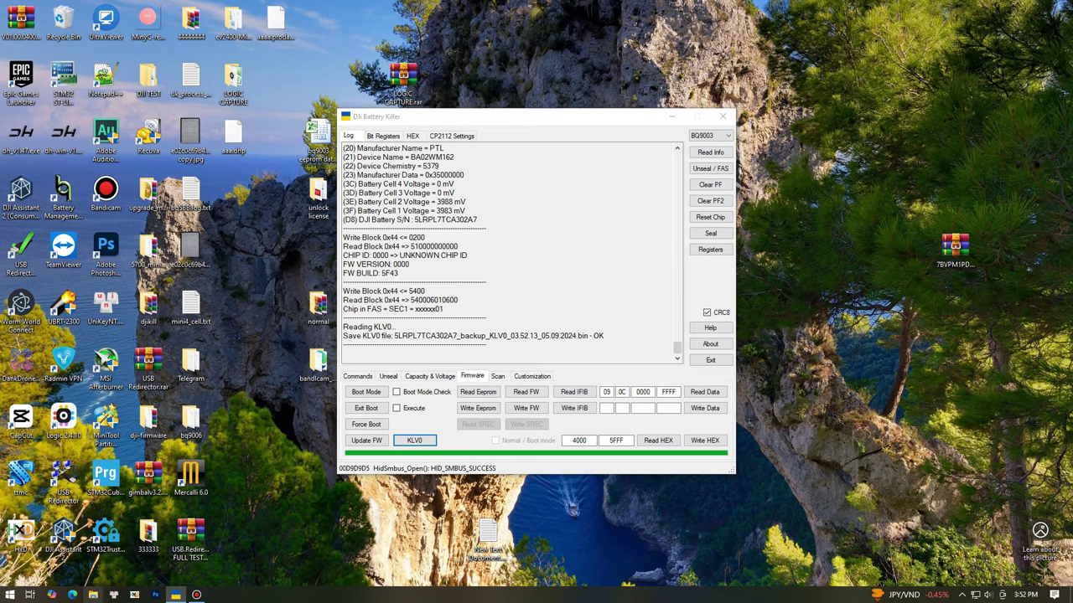
left_click(93, 595)
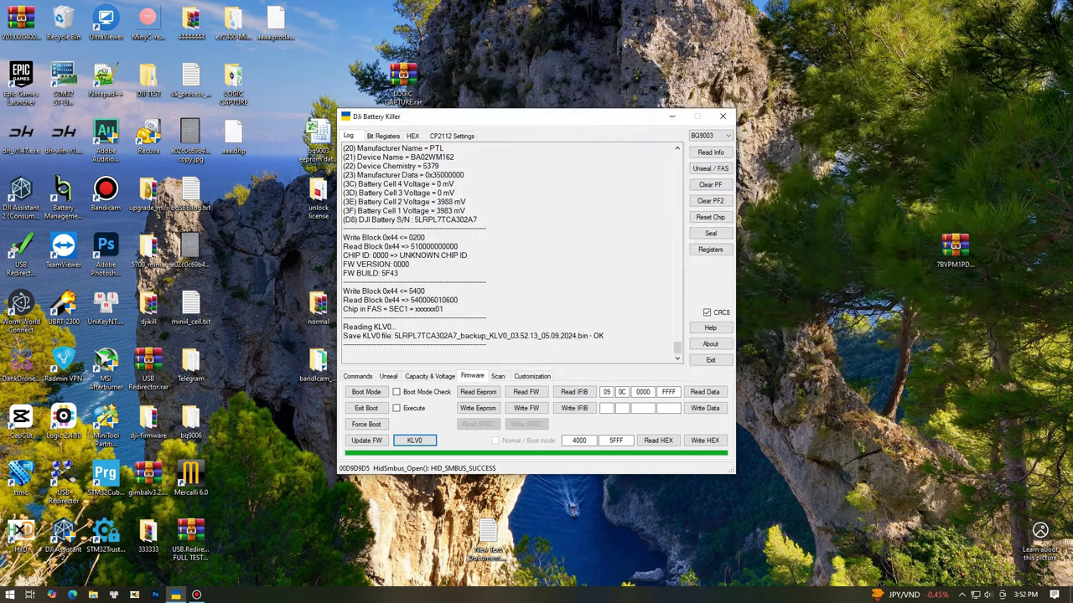
double_click(149, 308)
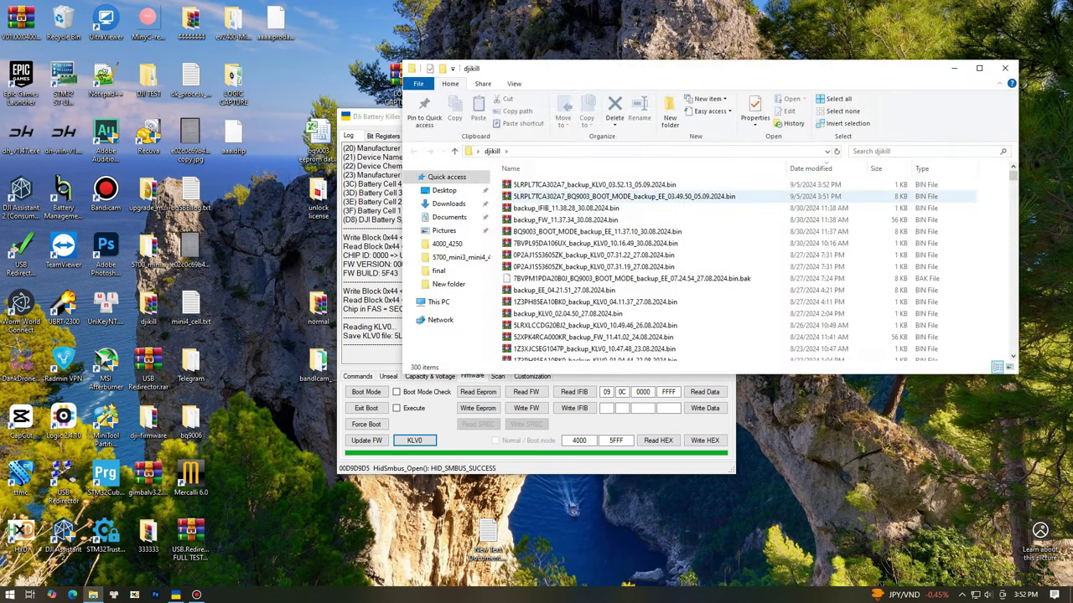
left_click(587, 184)
left_click_drag(587, 184, 21, 535)
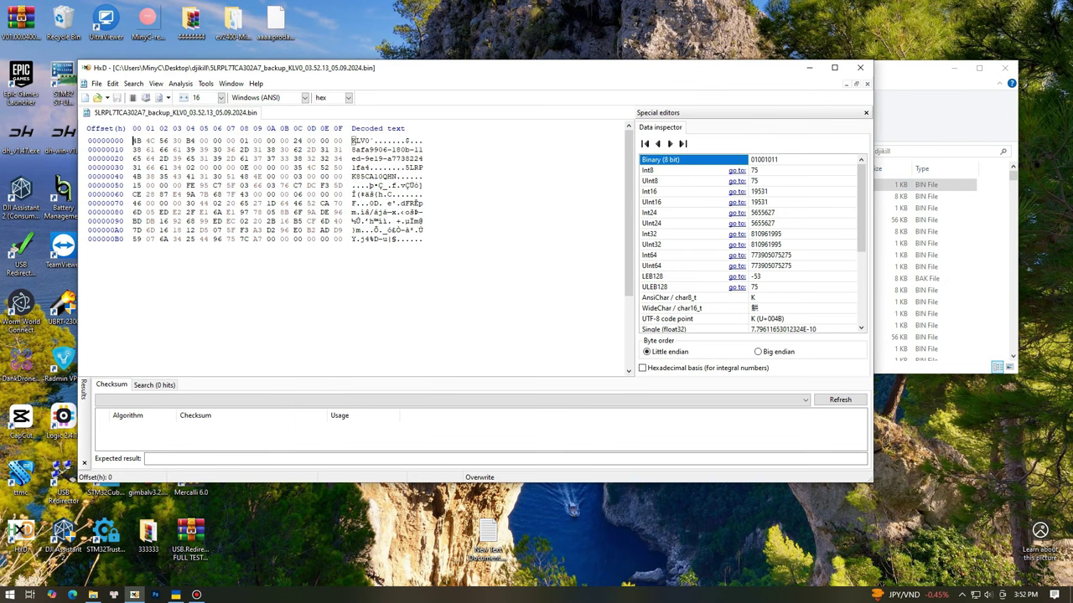
Select the serial number block at offsets 3C-49 in the KLV0 dump and copy it
left_click(397, 176)
key("shift+Up")
key("shift+Right")
key("shift+Right")
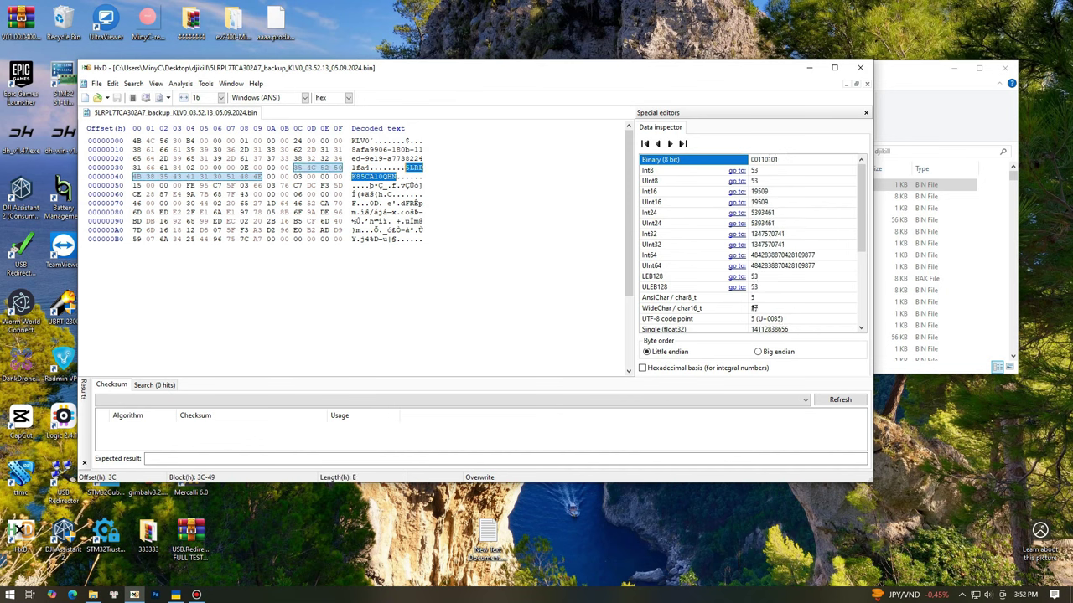
right_click(413, 167)
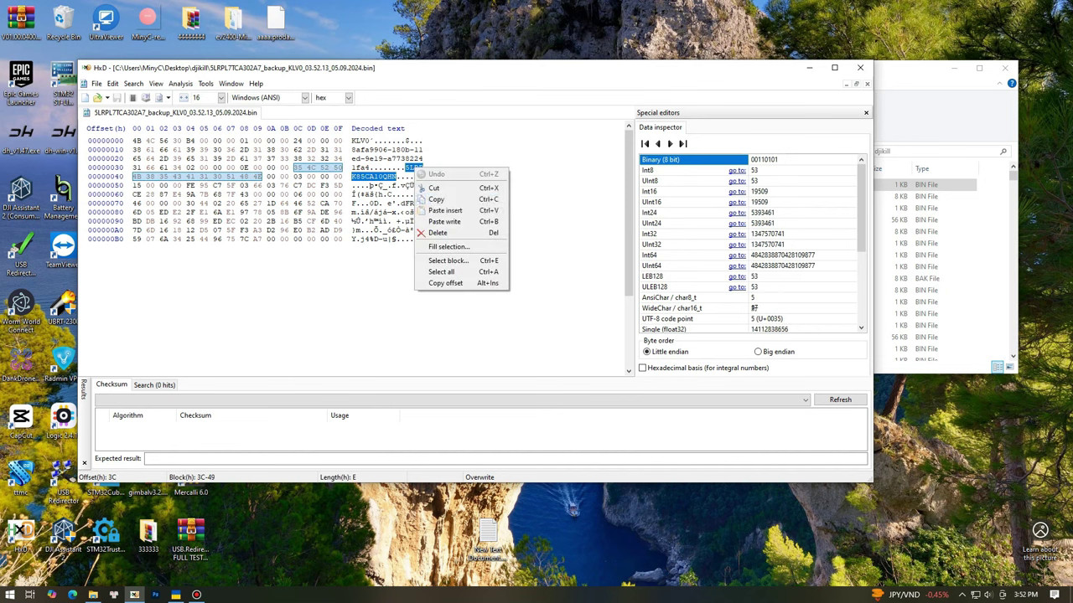
left_click(431, 182)
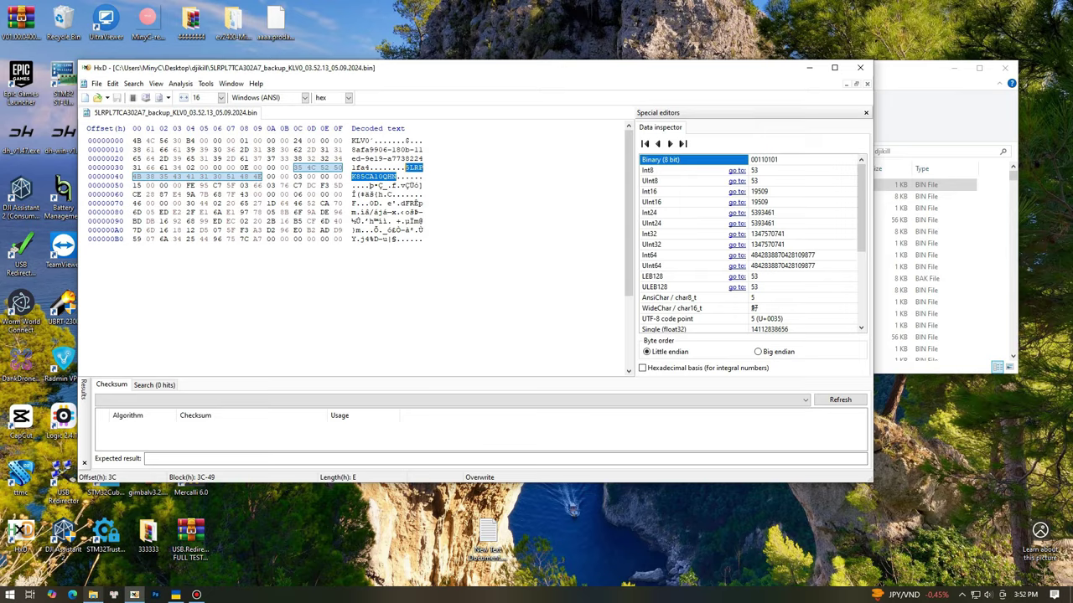
Switch to the Edge browser and reopen DJI's Device Info Inquiry page from the browsing history
left_click(72, 595)
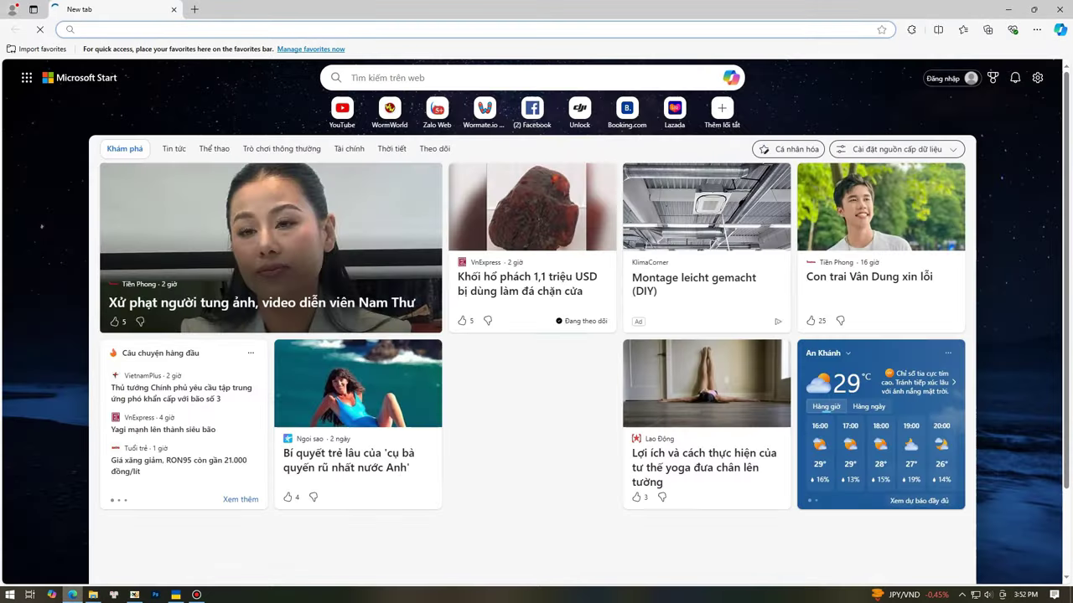
key("ctrl+h")
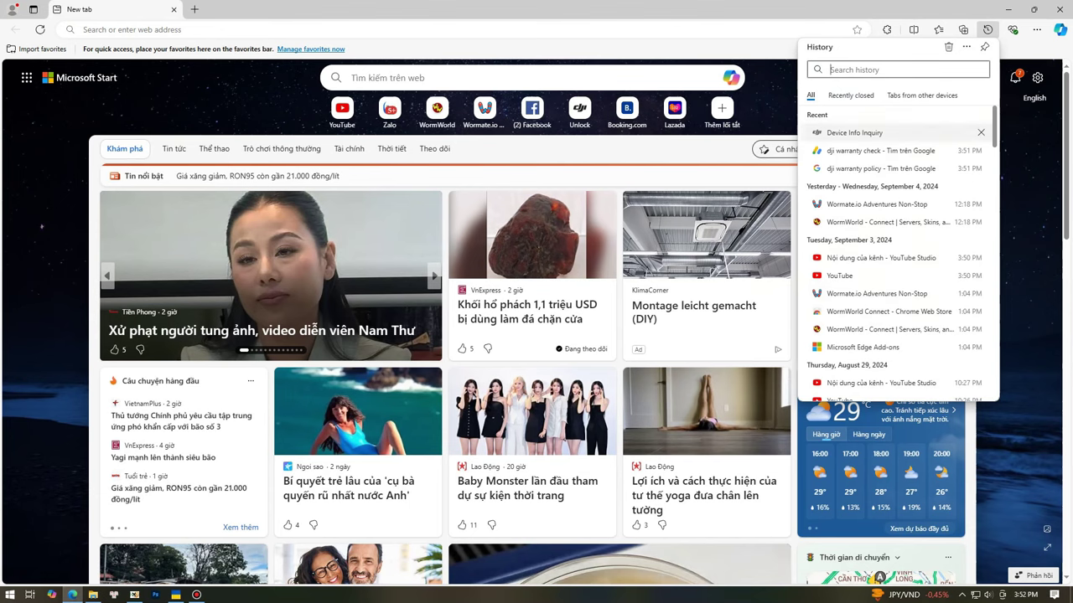
left_click(851, 132)
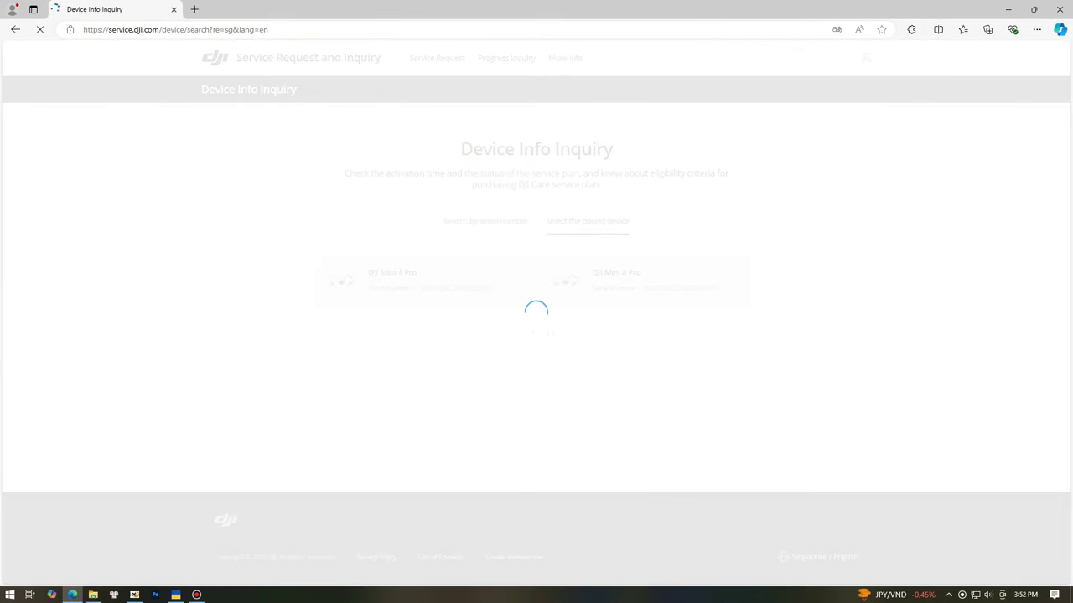
Search by serial number using the copied battery serial, completing the slider verification and submitting the check
left_click(487, 220)
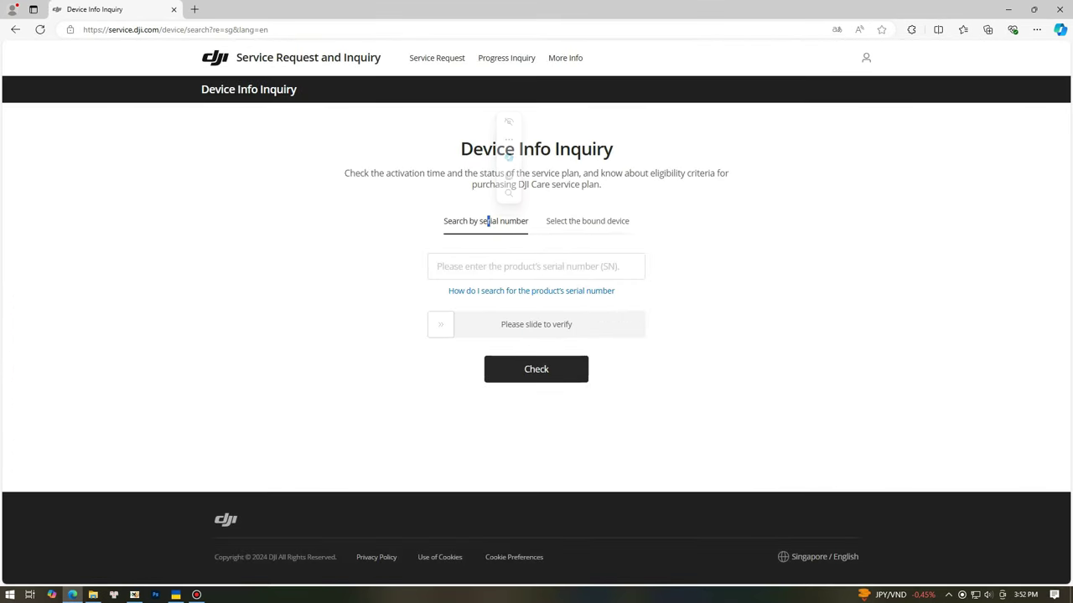
key("ctrl+v")
left_click_drag(440, 325, 632, 324)
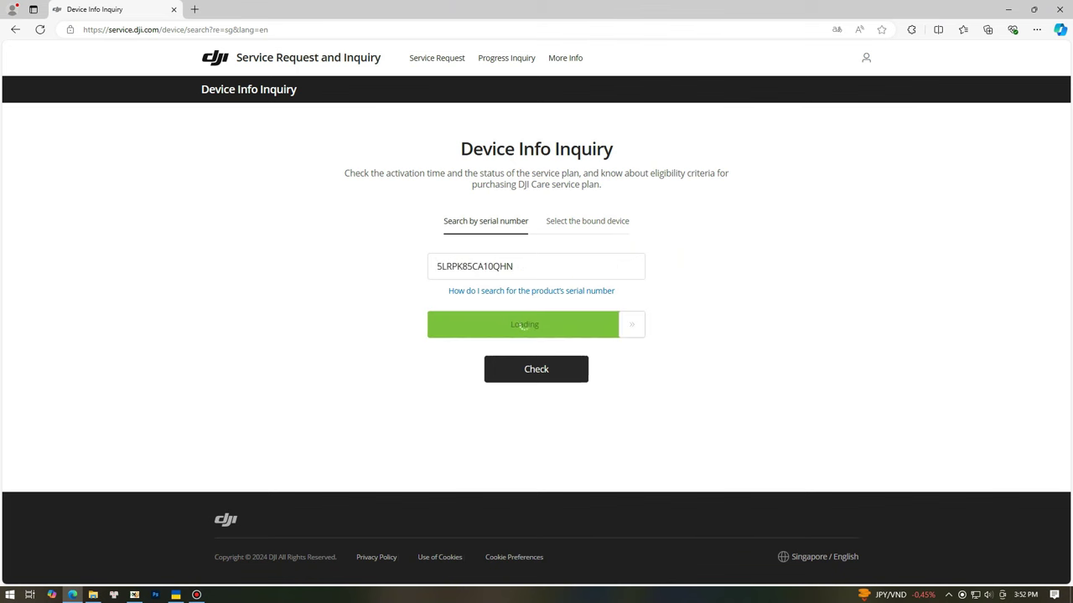
left_click(536, 368)
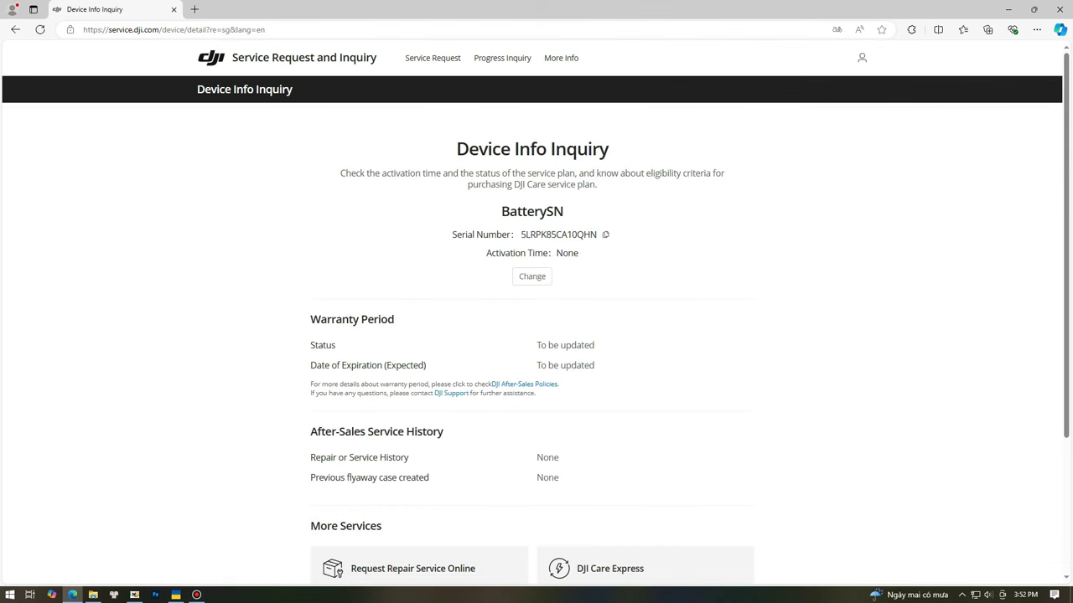
Copy the battery's serial number from the Device Info Inquiry result
left_click_drag(520, 234, 597, 235)
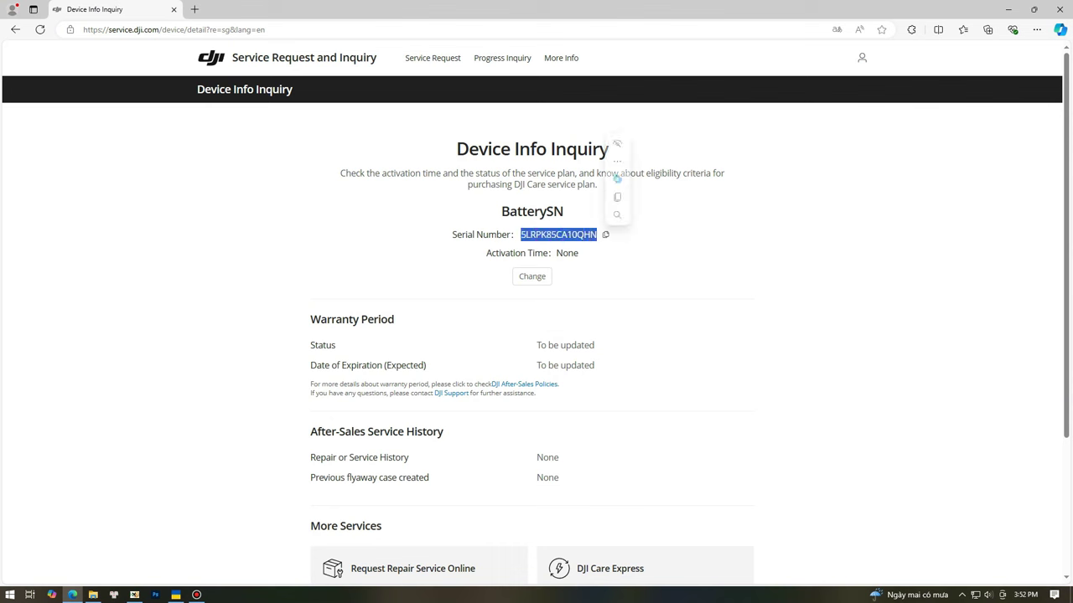
right_click(567, 233)
left_click(591, 242)
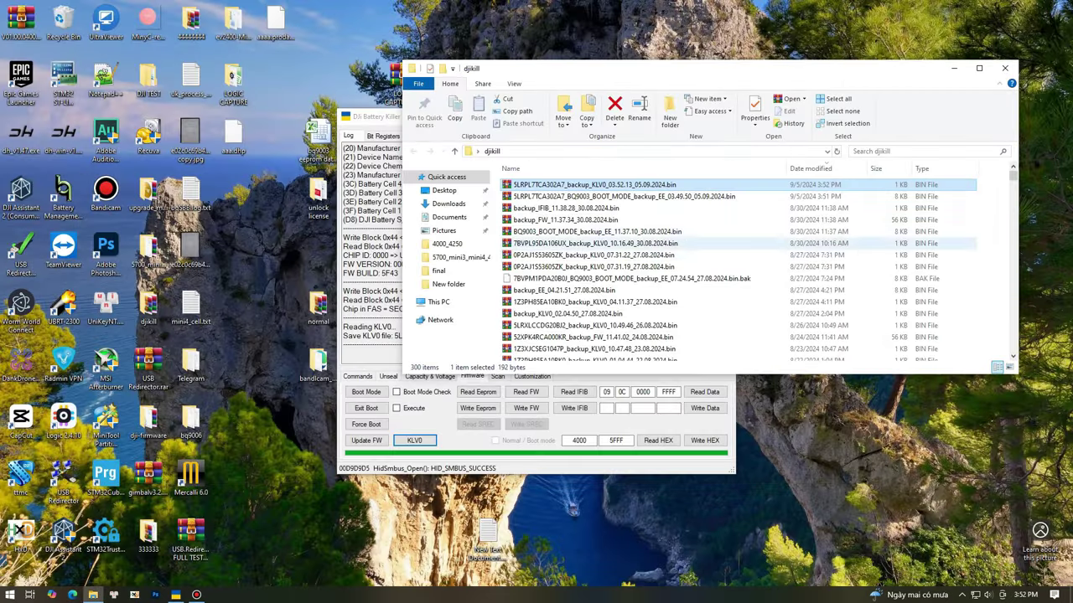
Switch back to DJi Battery Killer, start a firmware update, and browse from Desktop into the djikill folder for the file
left_click(387, 335)
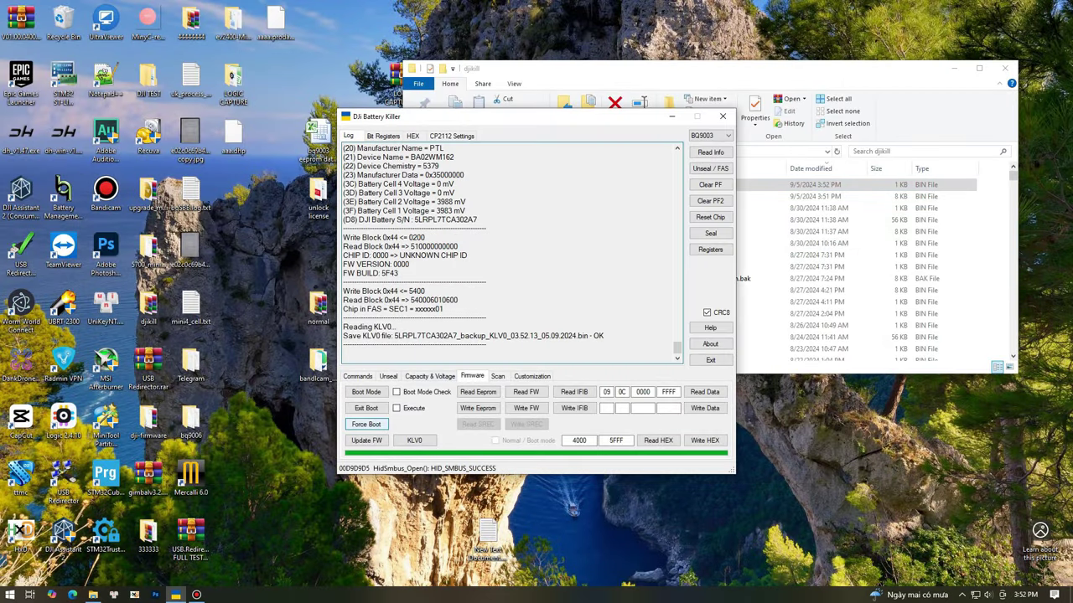
left_click(366, 440)
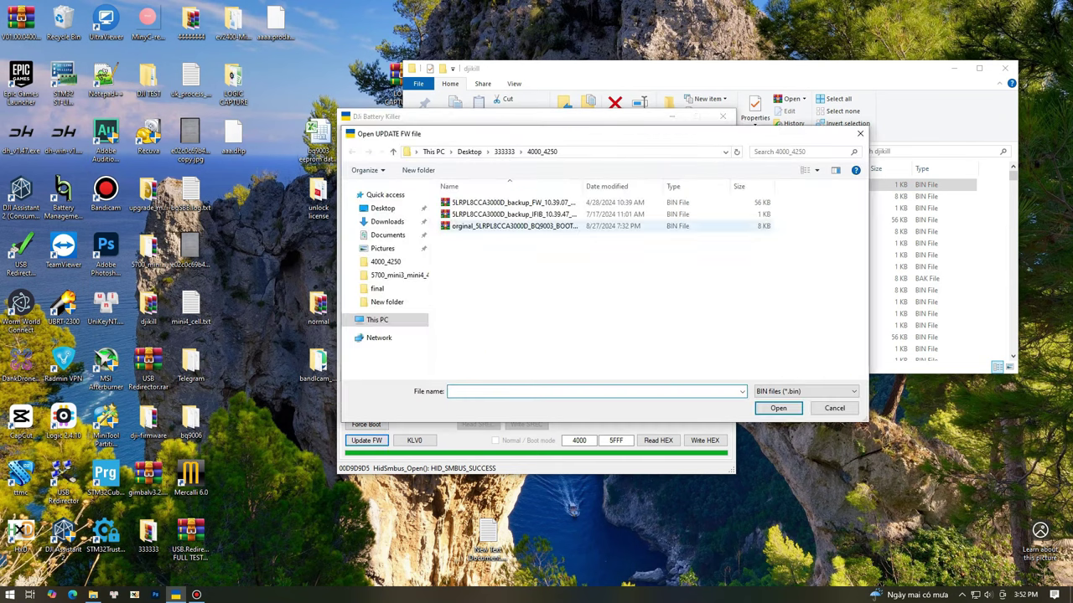
left_click(383, 208)
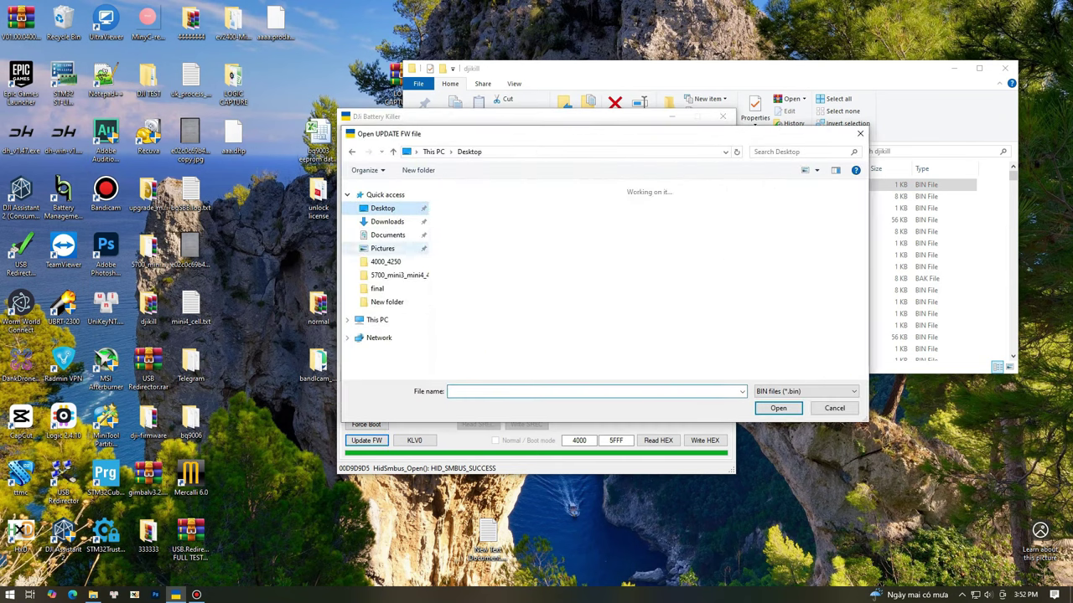
double_click(467, 289)
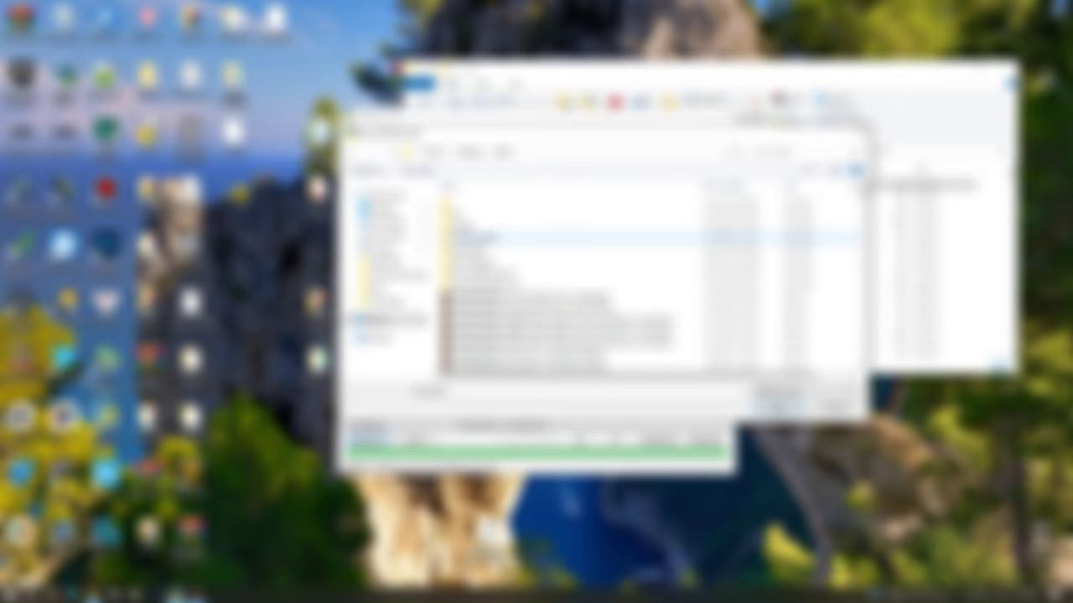
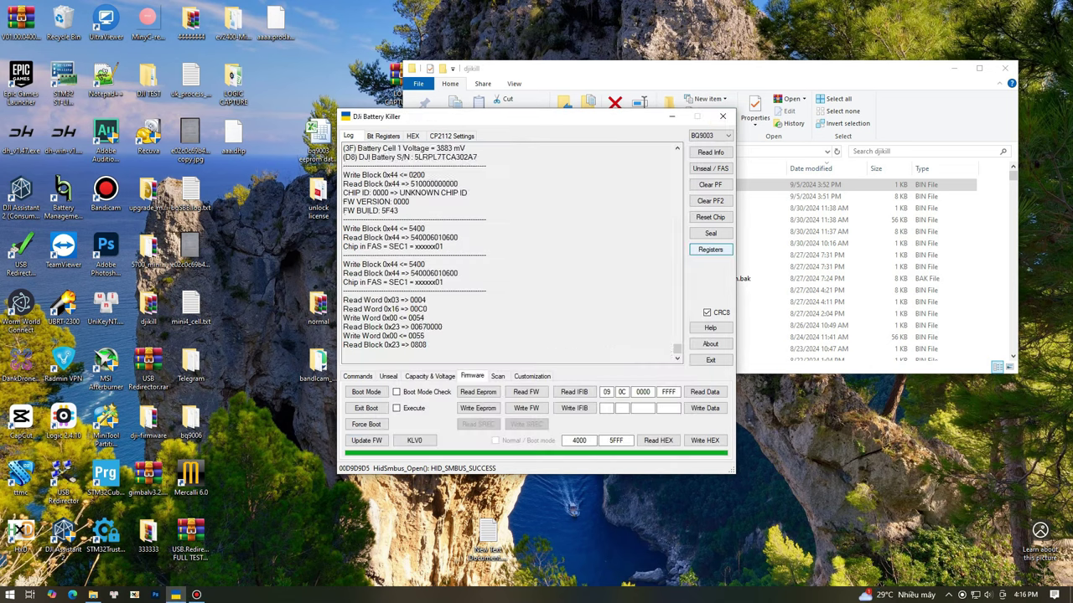
Review the remaining bit registers and update the battery firmware with mini3_pro_450.bin from the final folder
scroll(553, 252, "down", 10)
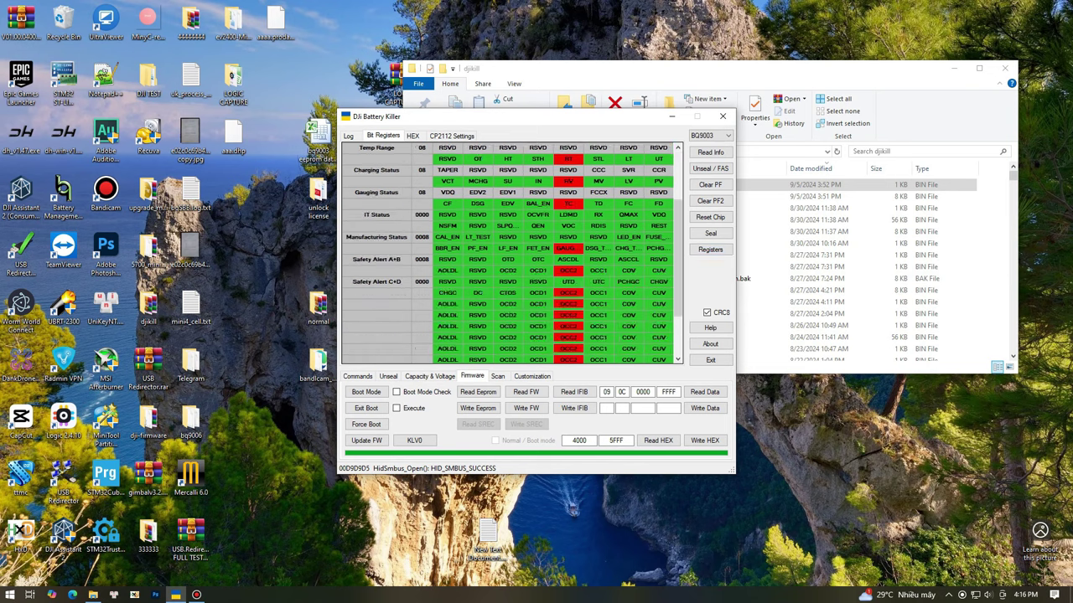
left_click(367, 440)
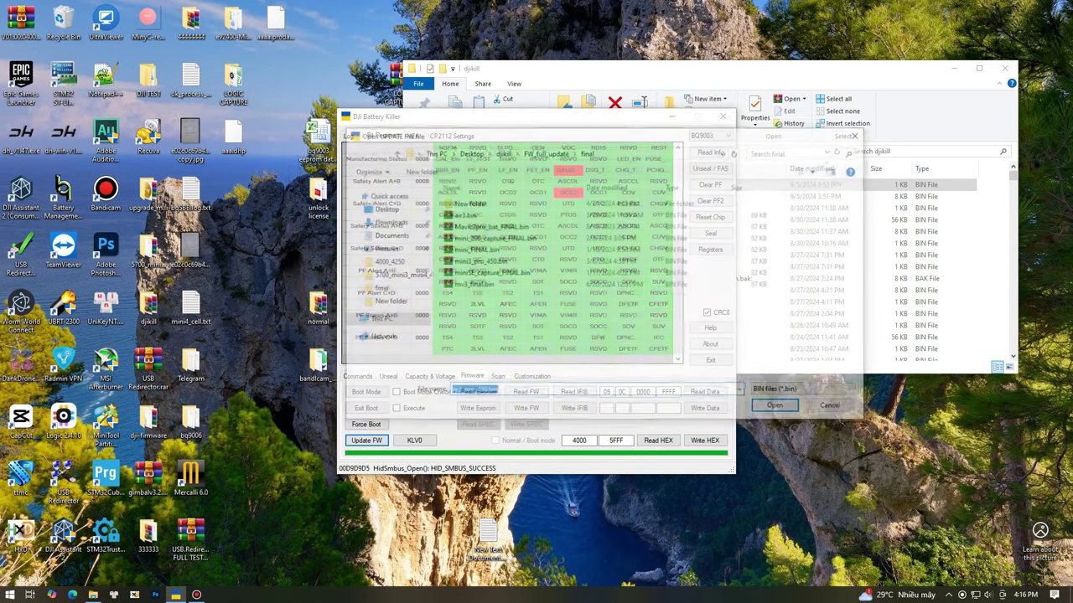
left_click(477, 262)
left_click(778, 408)
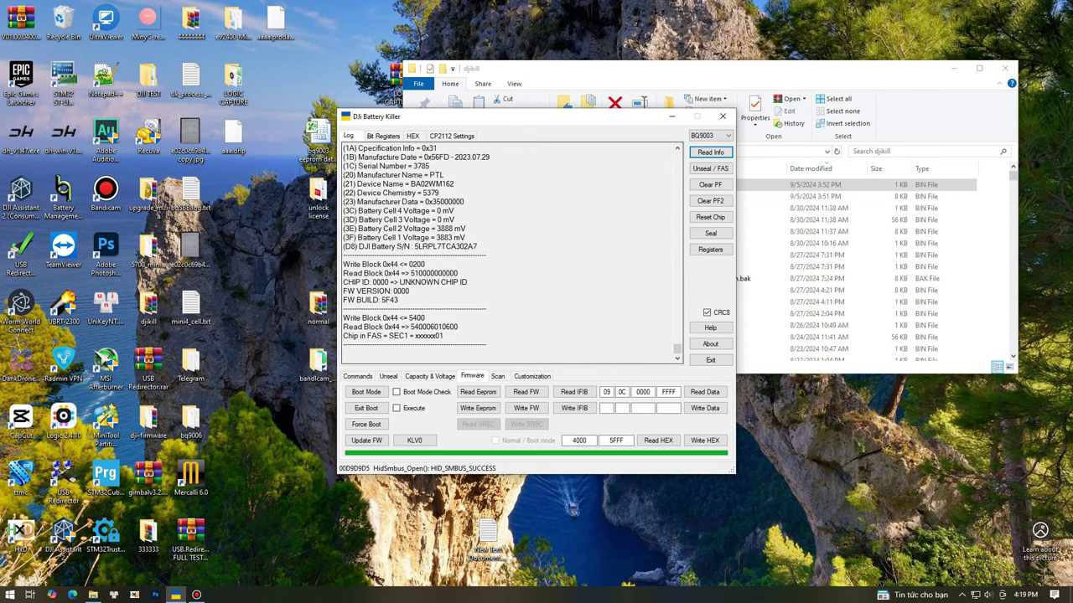
Unseal the BQ9003 chip to full access and try repeatedly to clear its PF2 permanent failure
left_click(709, 167)
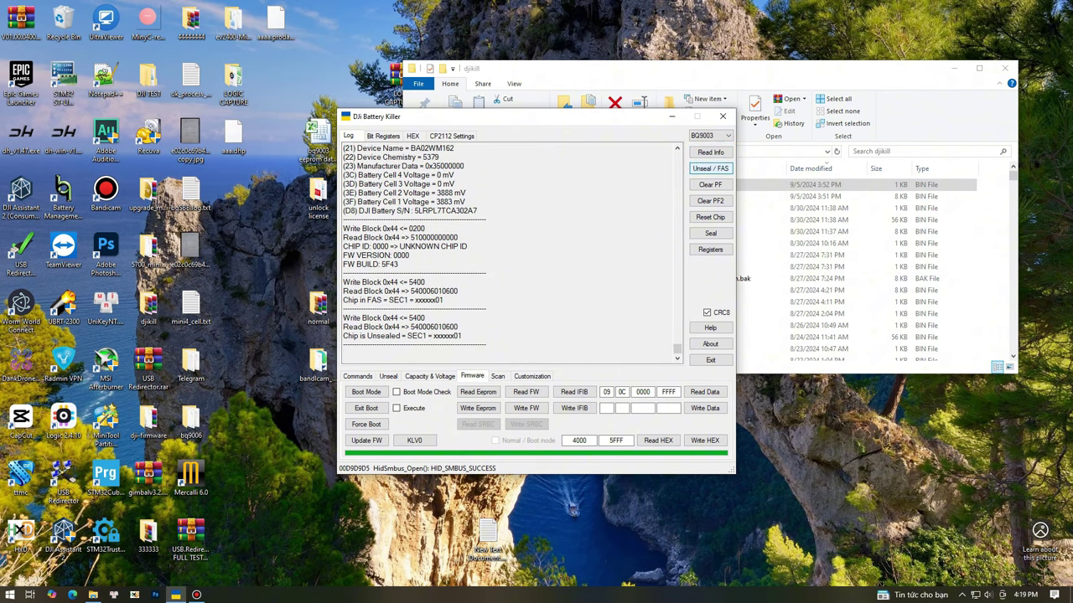
left_click(710, 200)
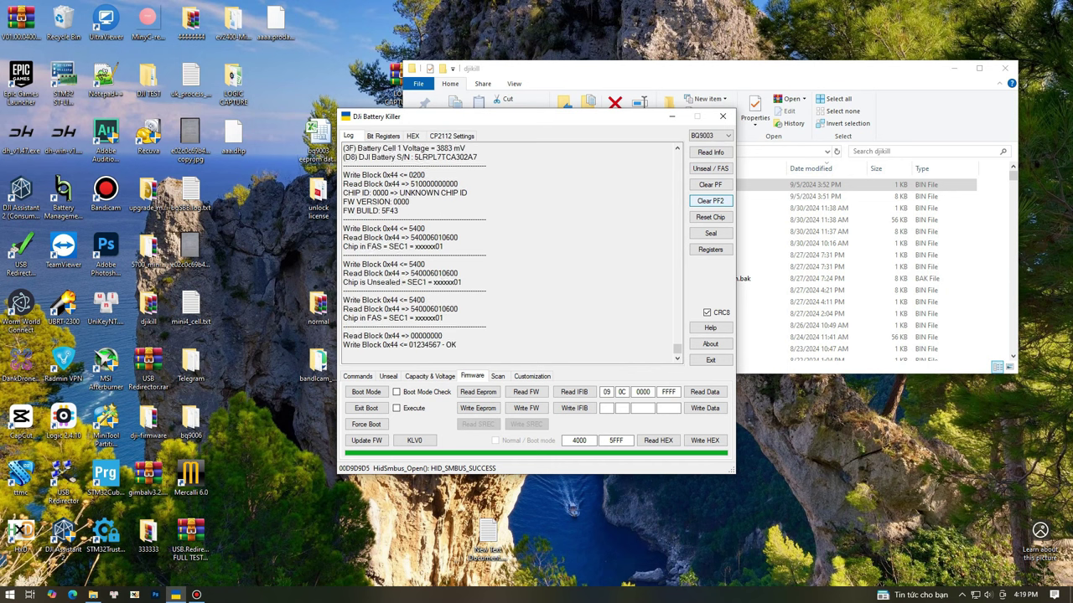
left_click(710, 200)
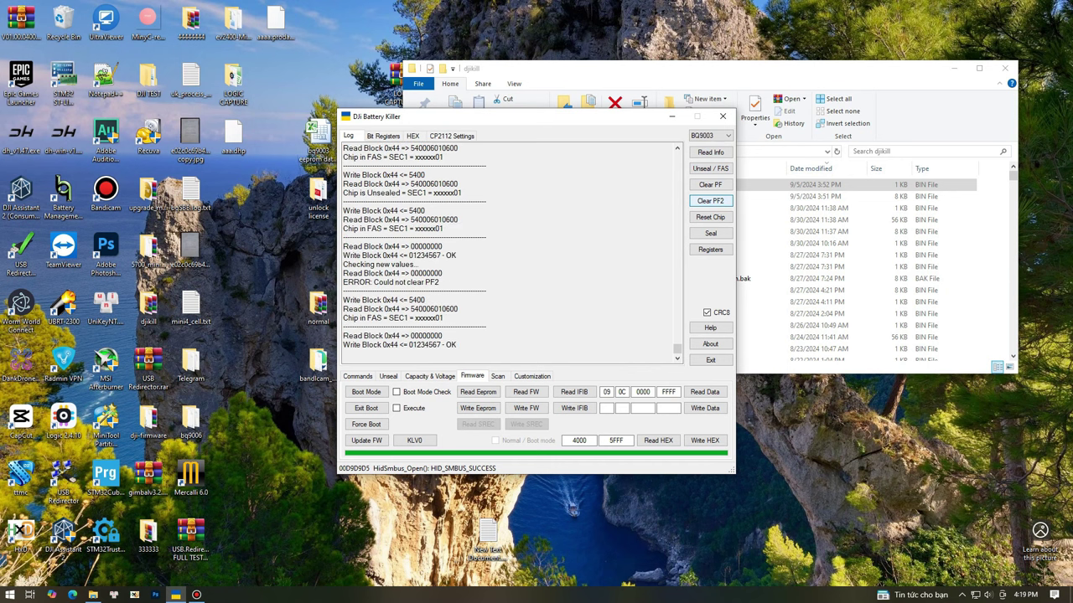
left_click(710, 200)
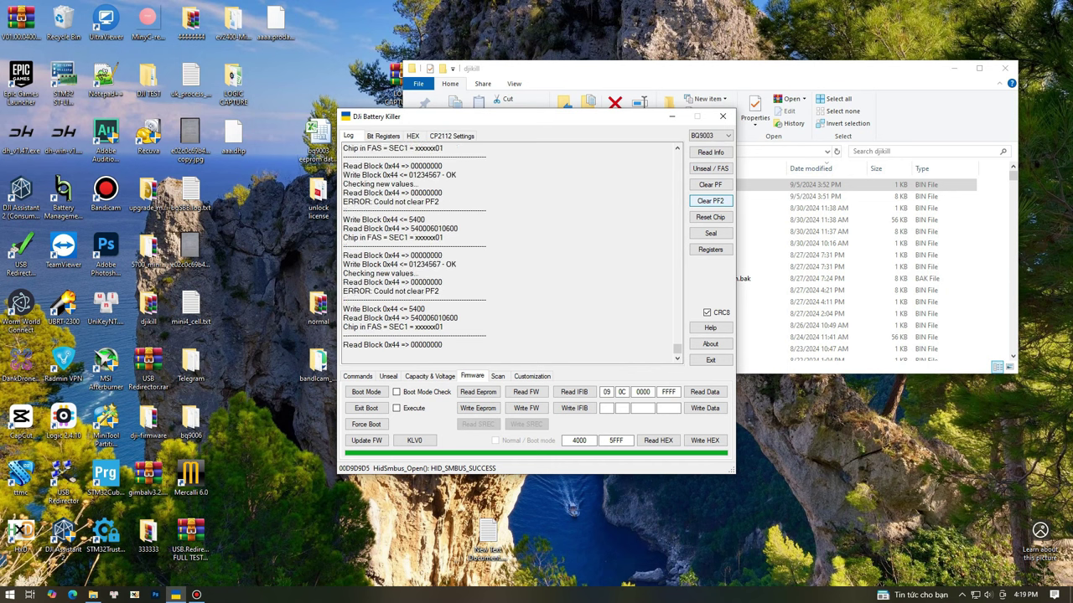
Read the chip's capacity and voltage values twice
left_click(430, 375)
left_click(705, 392)
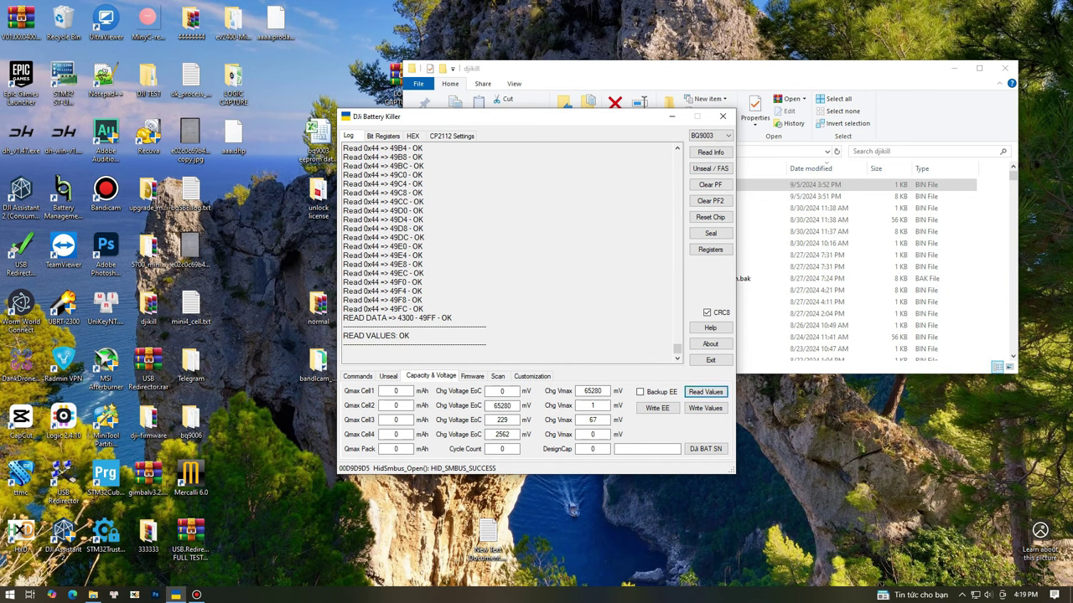
left_click(705, 391)
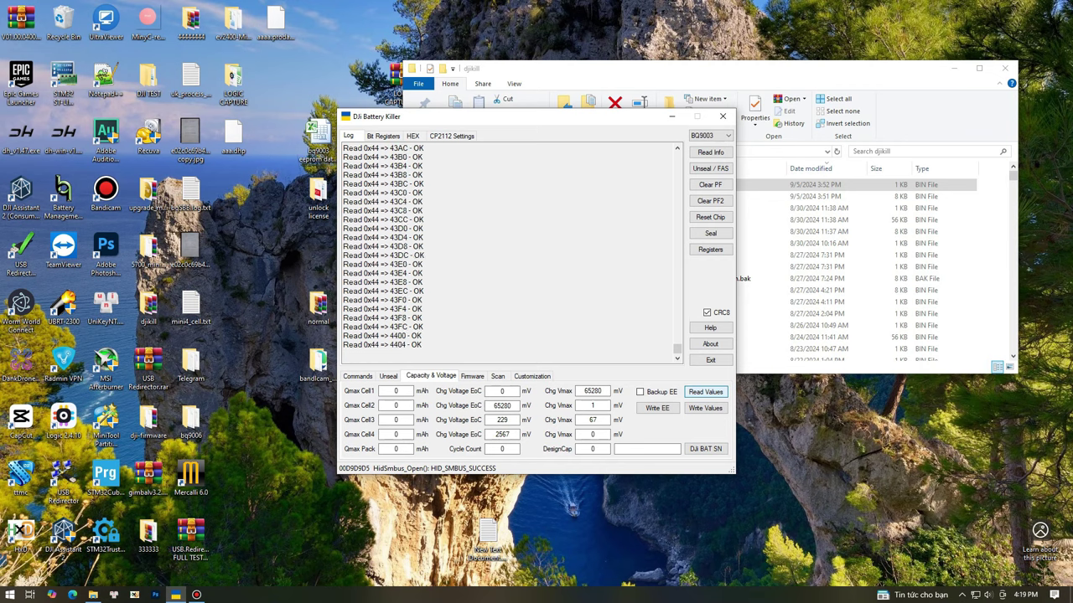